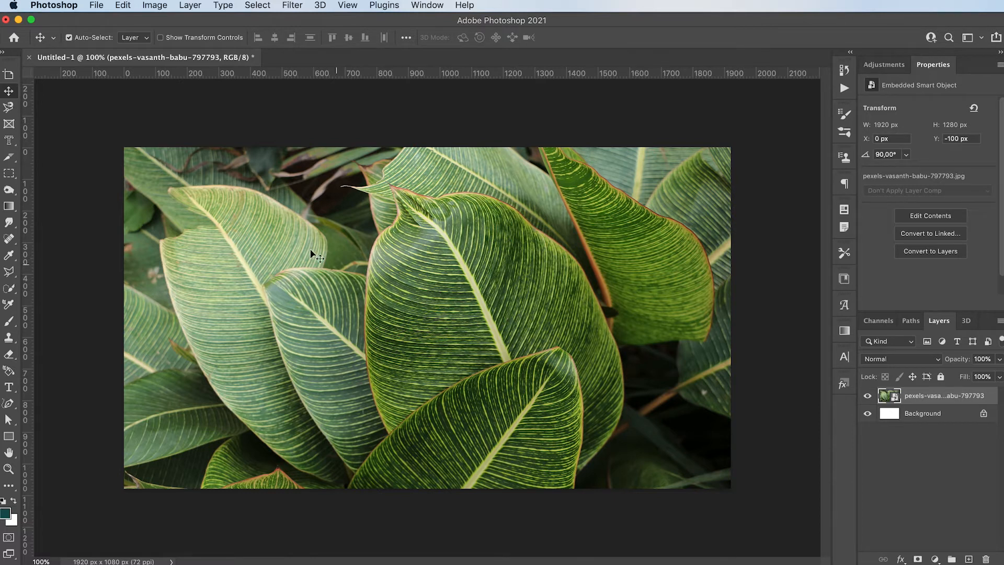
Step: Switch the marquee to its elliptical version, and draw a droplet-shaped Freeform Pen path about 92 × 72 px on the large central leaf
{"action": "left_click", "coordinate": [9, 173]}
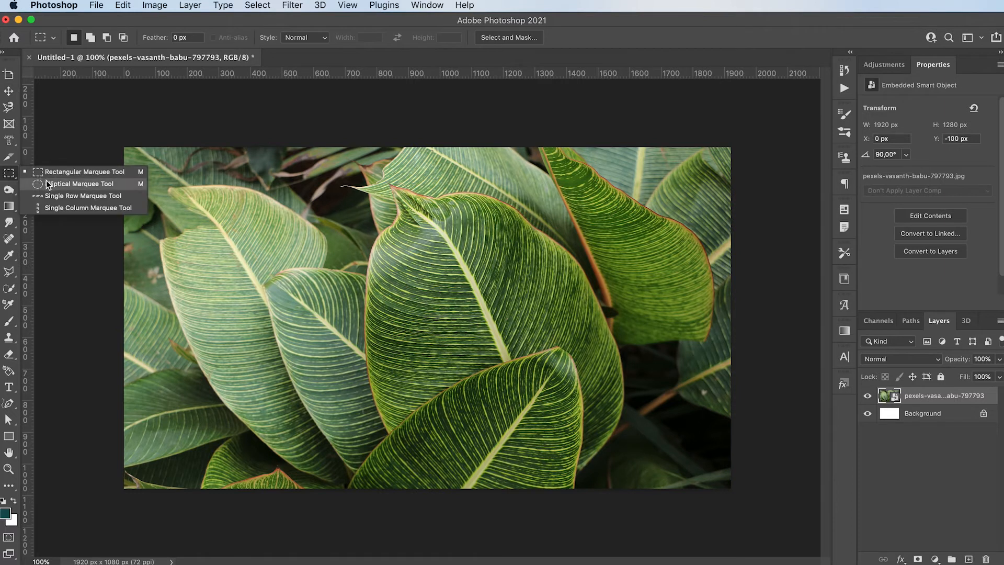
{"action": "left_click", "coordinate": [49, 181]}
{"action": "key", "text": "p"}
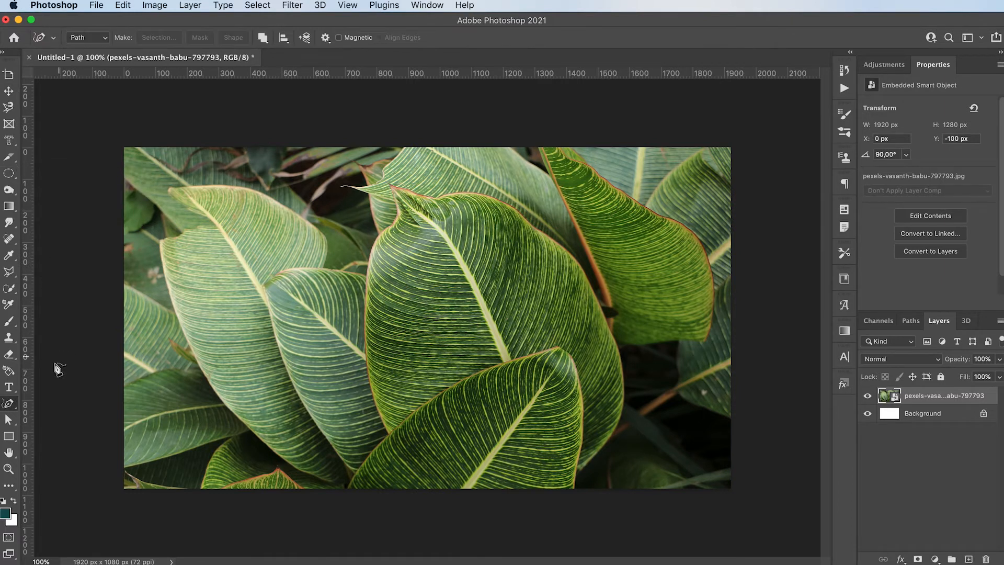
{"action": "left_click", "coordinate": [4, 407]}
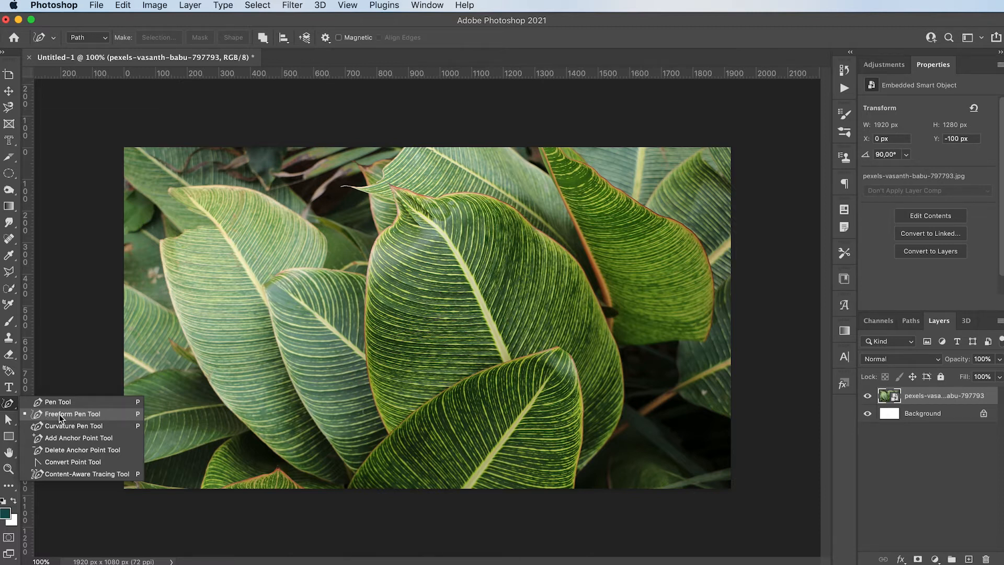
{"action": "left_click", "coordinate": [89, 418]}
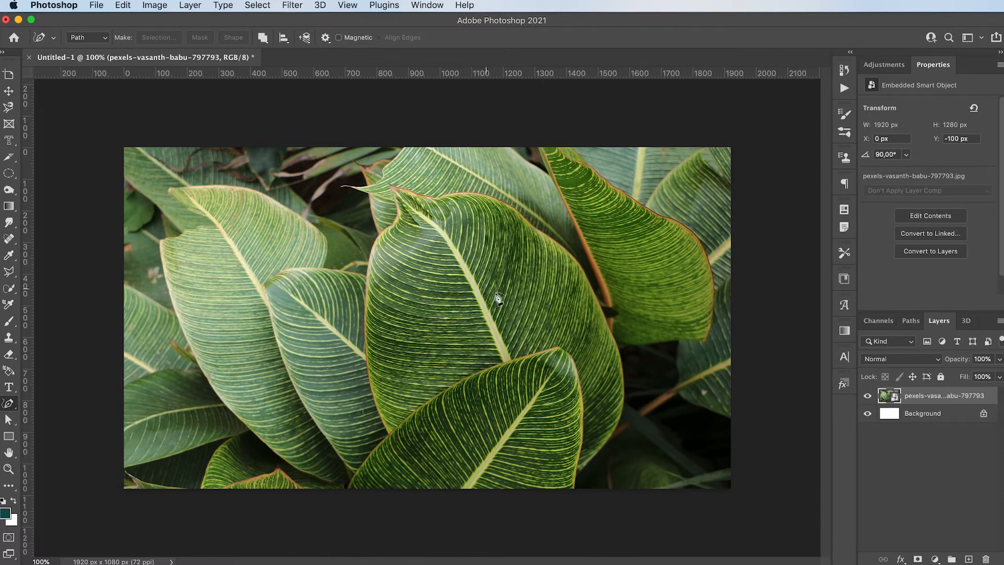
{"action": "mouse_move", "coordinate": [532, 271]}
{"action": "left_mouse_down"}
{"action": "mouse_move", "coordinate": [528, 293]}
{"action": "mouse_move", "coordinate": [544, 291]}
{"action": "mouse_move", "coordinate": [551, 278]}
{"action": "mouse_move", "coordinate": [533, 271]}
{"action": "left_mouse_up"}
Step: Convert the droplet path to a selection and add a new layer above the leaf photo
{"action": "left_click", "coordinate": [155, 38]}
{"action": "left_click", "coordinate": [410, 168]}
{"action": "left_click", "coordinate": [969, 560]}
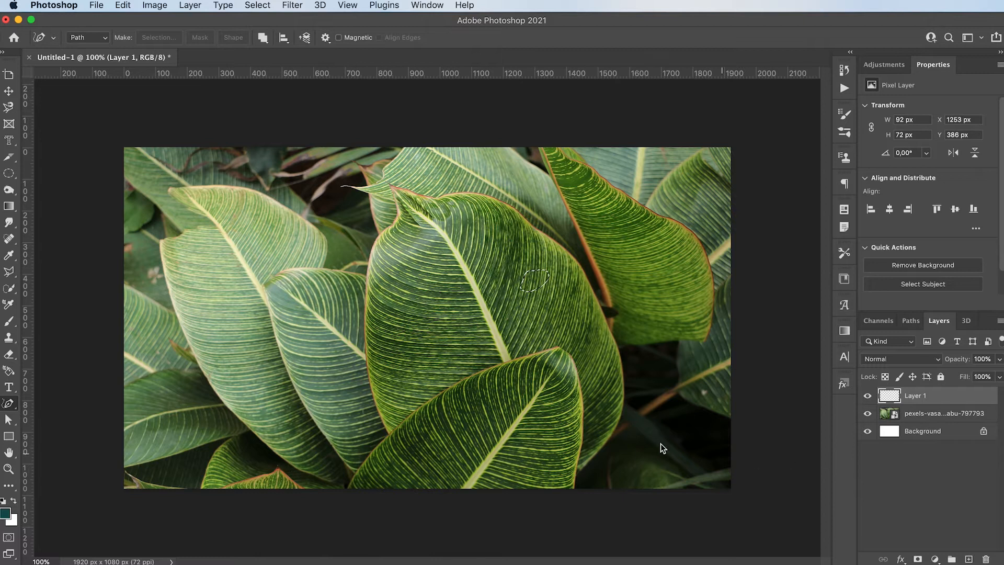
Step: Fill the droplet selection with the Black, White linear gradient, black at the upper edge and white at the lower, and deselect
{"action": "key", "text": "g"}
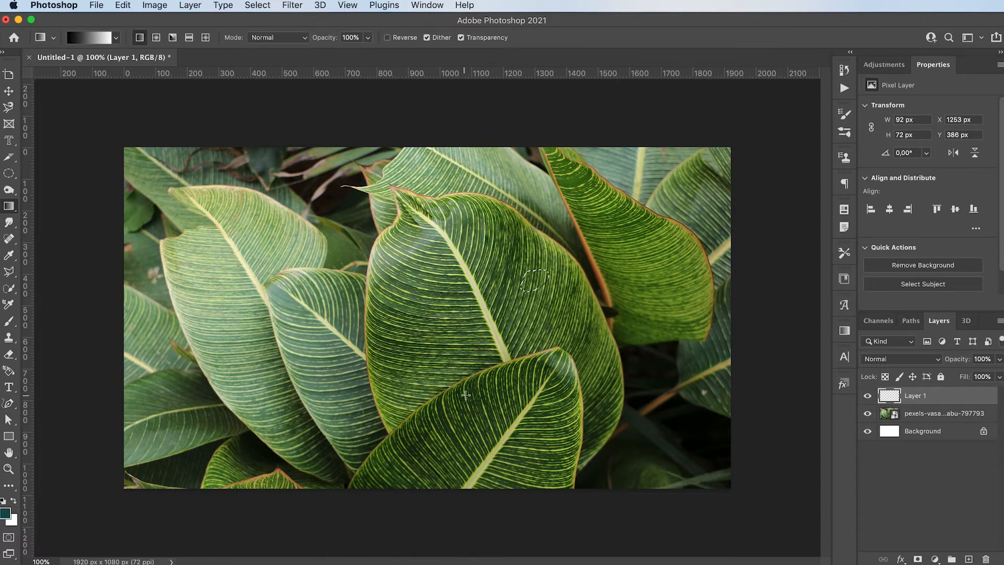
{"action": "left_click", "coordinate": [89, 36]}
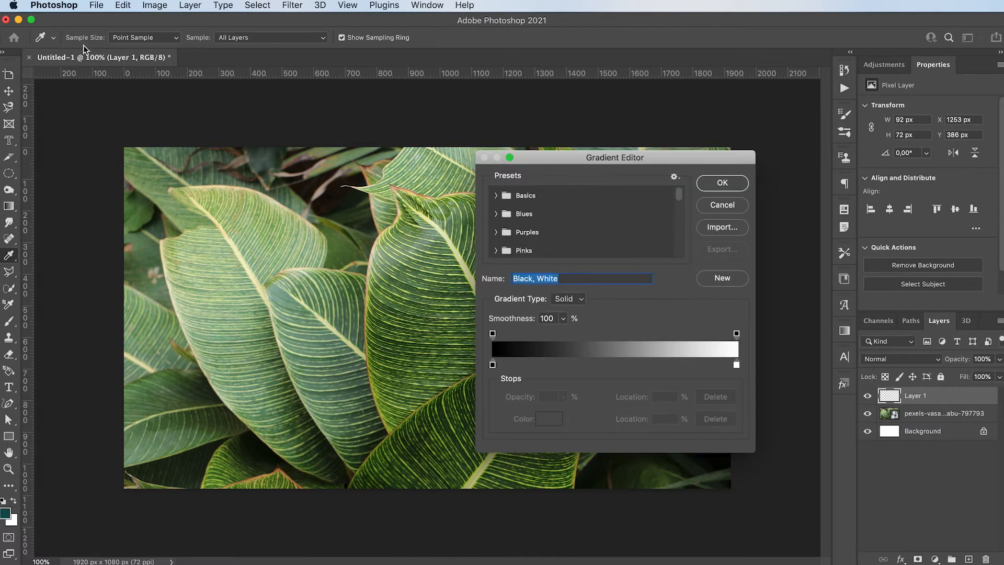
{"action": "left_click", "coordinate": [495, 195]}
{"action": "left_click", "coordinate": [554, 219]}
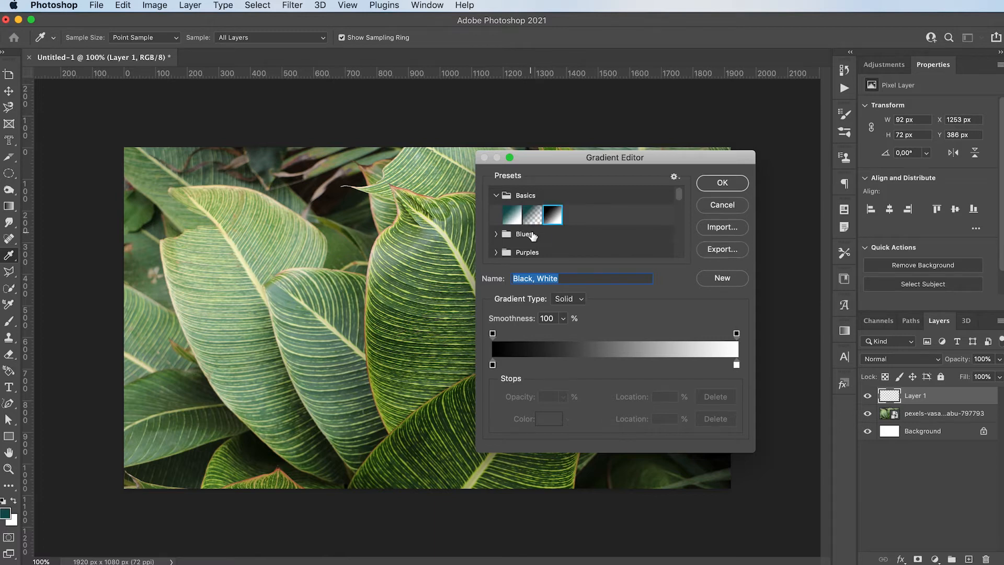
{"action": "left_click", "coordinate": [719, 185]}
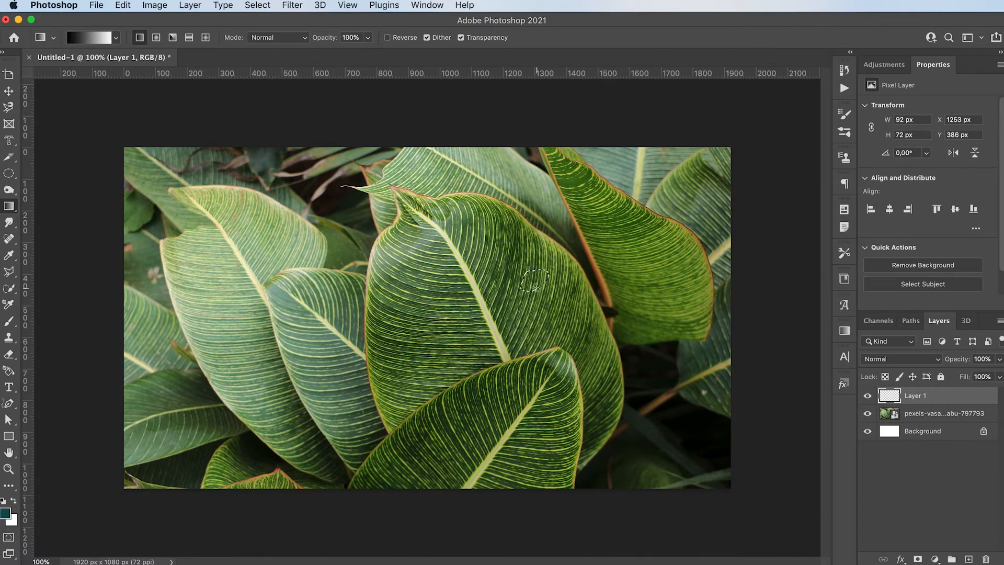
{"action": "left_click_drag", "start_coordinate": [540, 271], "coordinate": [525, 318]}
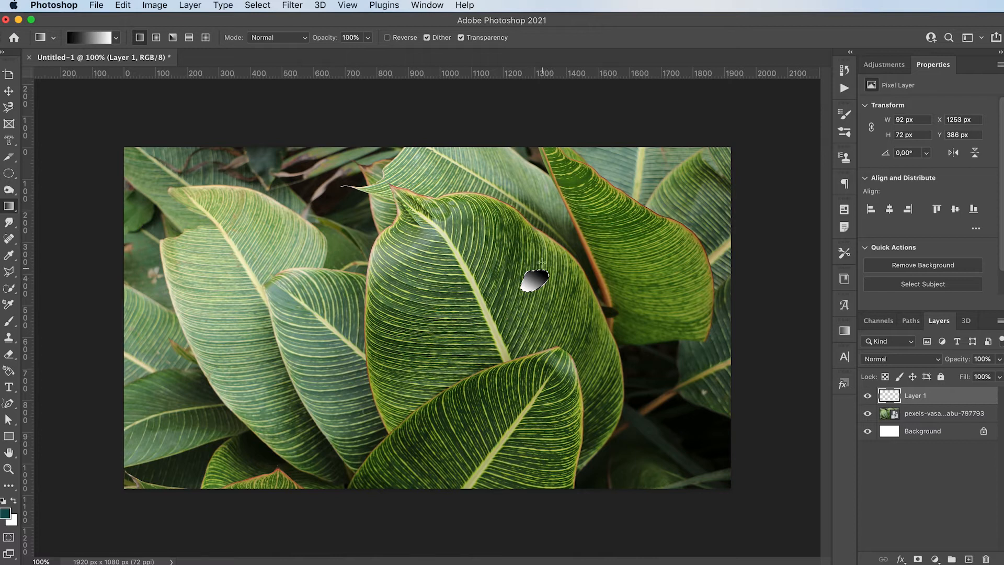
{"action": "key", "text": "super+d"}
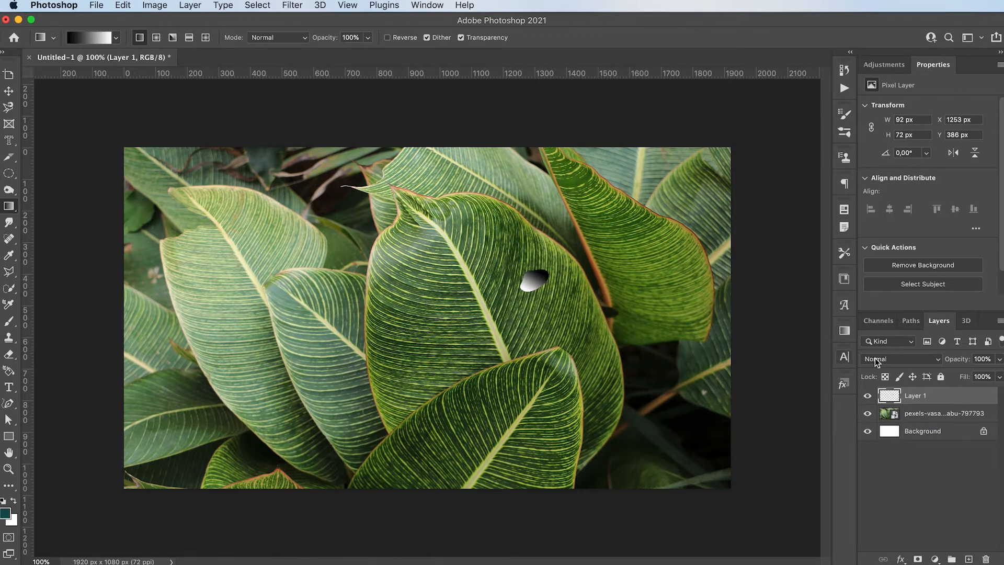
Step: Set Layer 1's blend mode to Overlay and give it Inner Shadow and Drop Shadow effects
{"action": "left_click", "coordinate": [891, 358]}
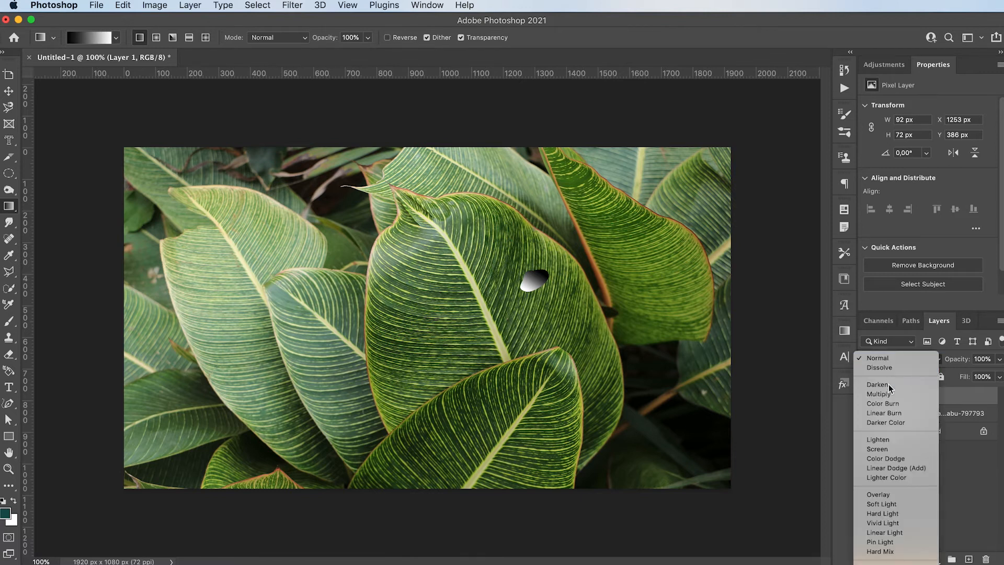
{"action": "left_click", "coordinate": [895, 494]}
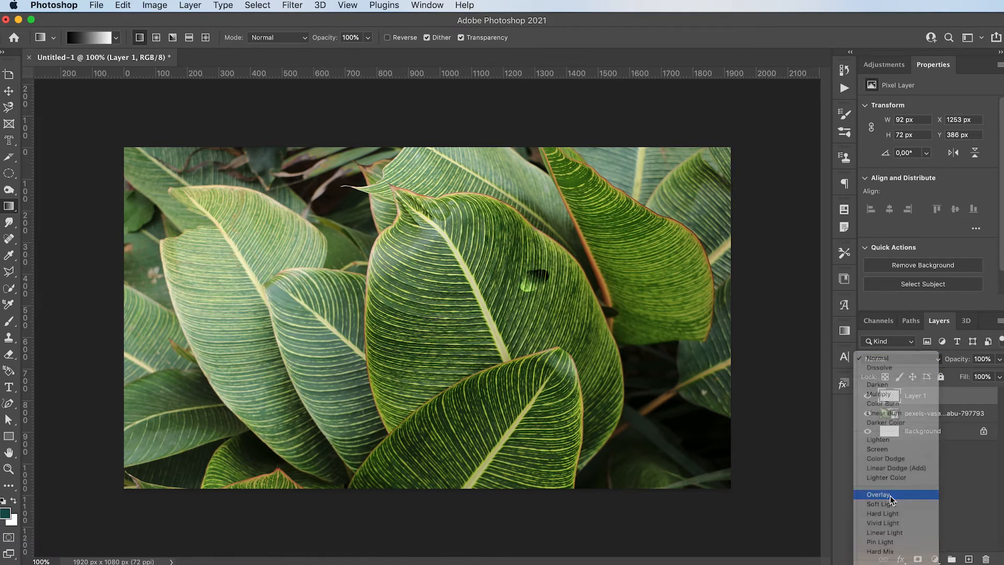
{"action": "double_click", "coordinate": [959, 398]}
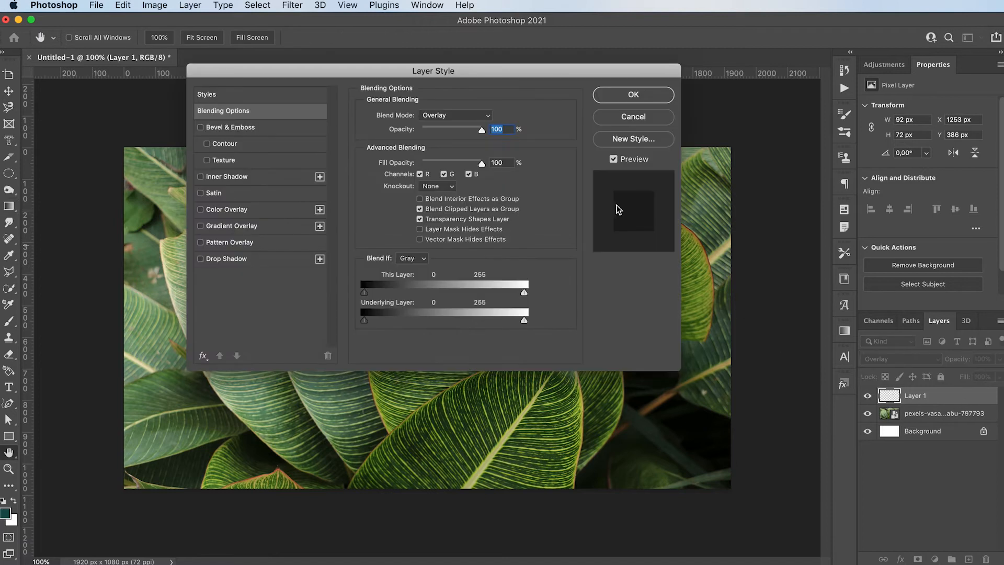
{"action": "left_click_drag", "start_coordinate": [458, 72], "coordinate": [268, 115]}
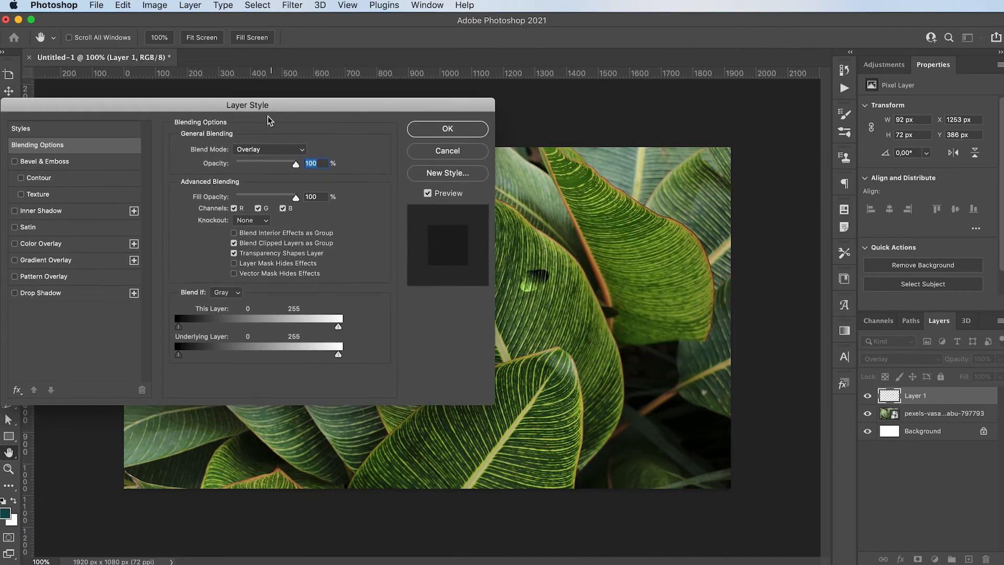
{"action": "left_click", "coordinate": [42, 211]}
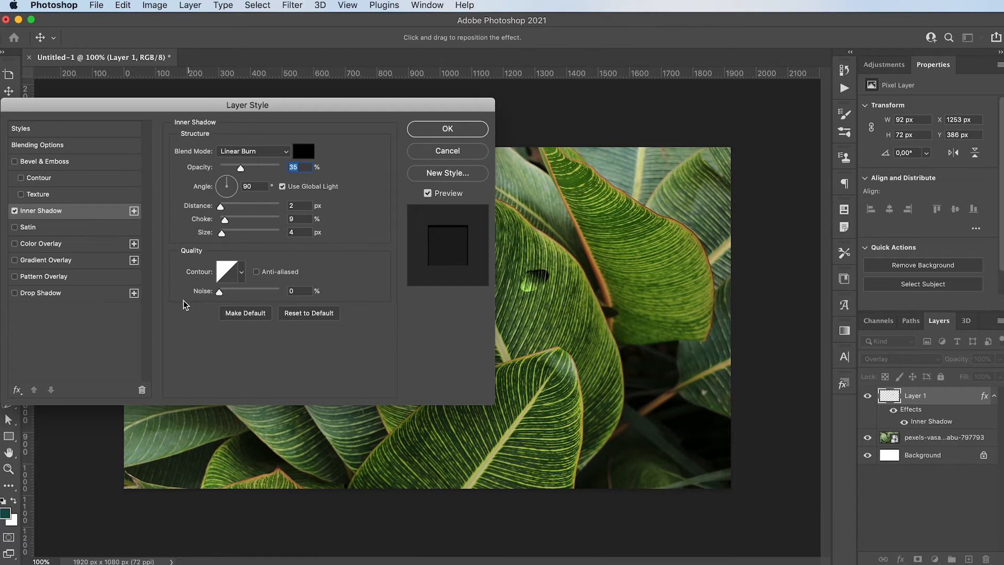
{"action": "left_click", "coordinate": [73, 305]}
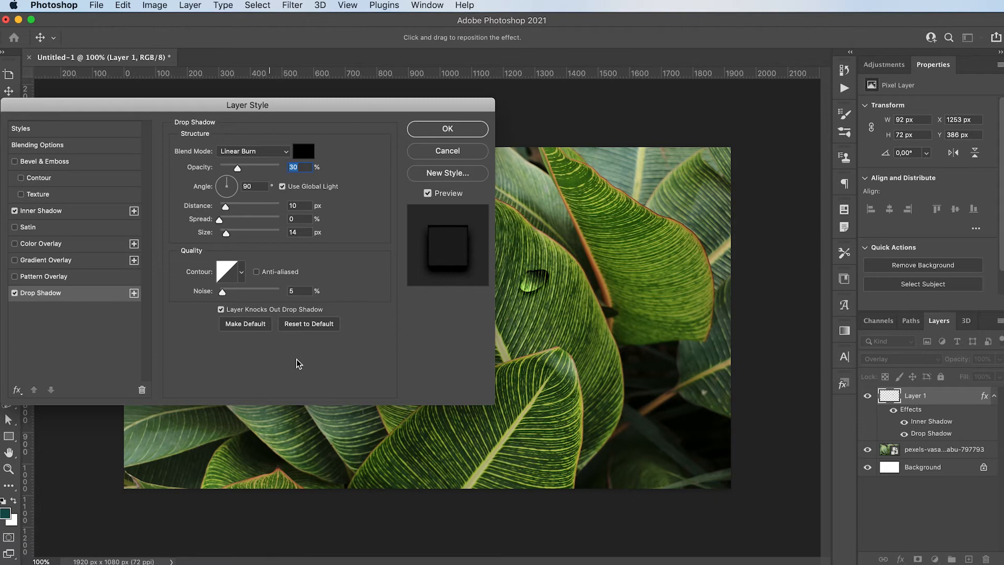
{"action": "left_click", "coordinate": [448, 129]}
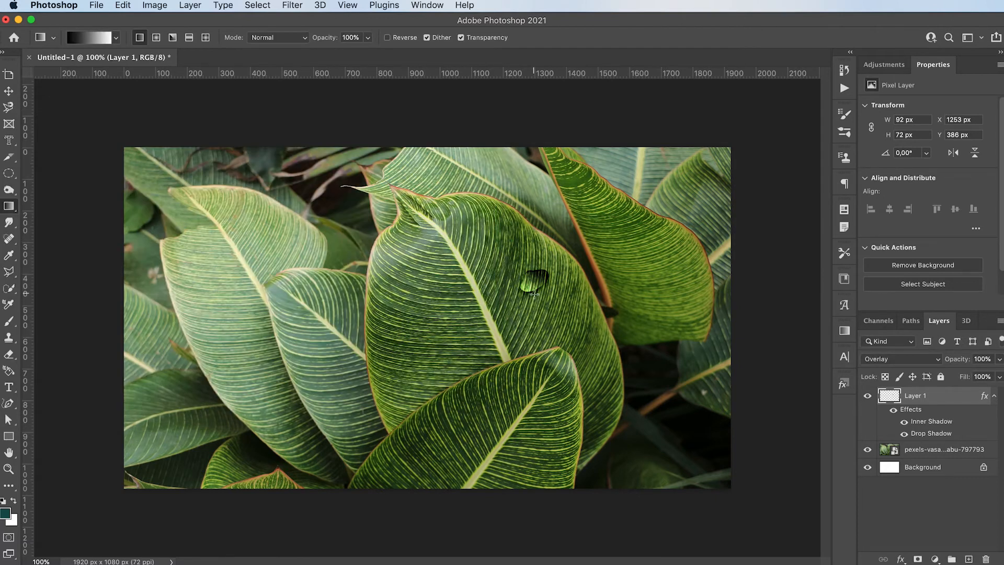
Step: Move the droplet toward the central leaf's lower right edge and scale it down to about 56 × 44 px
{"action": "key", "text": "v"}
{"action": "left_click_drag", "start_coordinate": [501, 287], "coordinate": [581, 346]}
{"action": "key", "text": "super+t"}
{"action": "key", "text": "Return"}
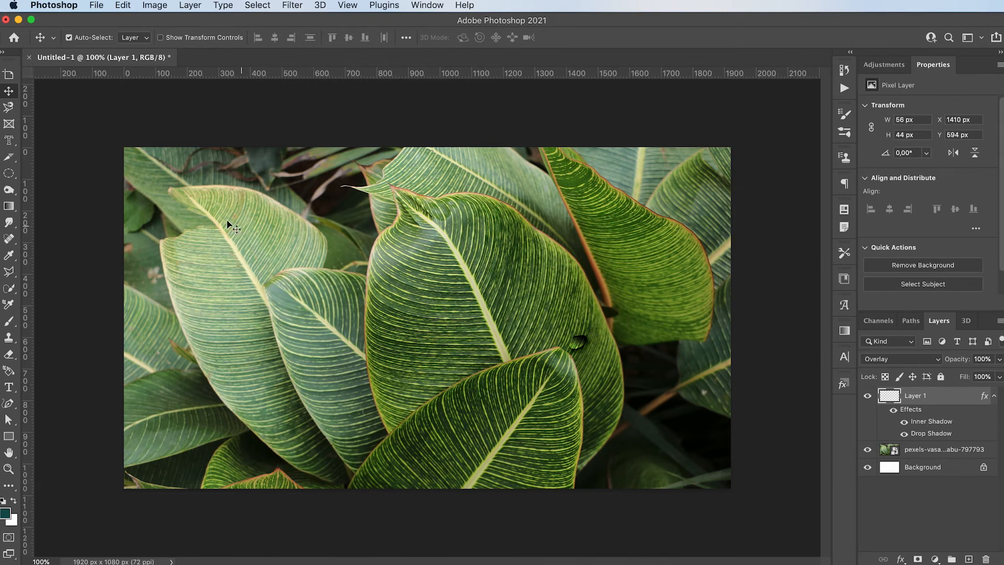
Step: Add a new layer above Layer 1 and copy Layer 1's layer style
{"action": "left_click", "coordinate": [8, 176]}
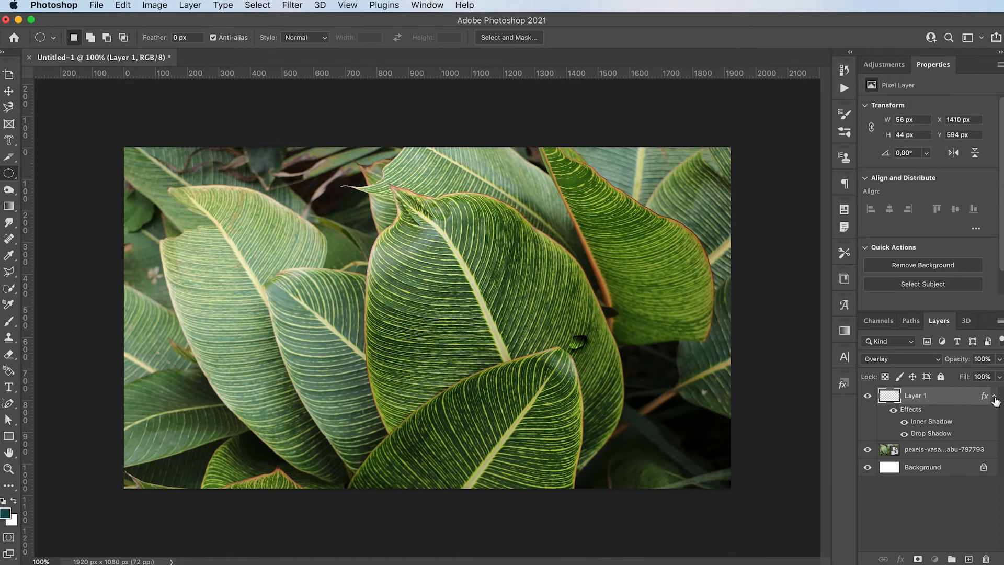
{"action": "left_click", "coordinate": [994, 399]}
{"action": "left_click", "coordinate": [968, 559]}
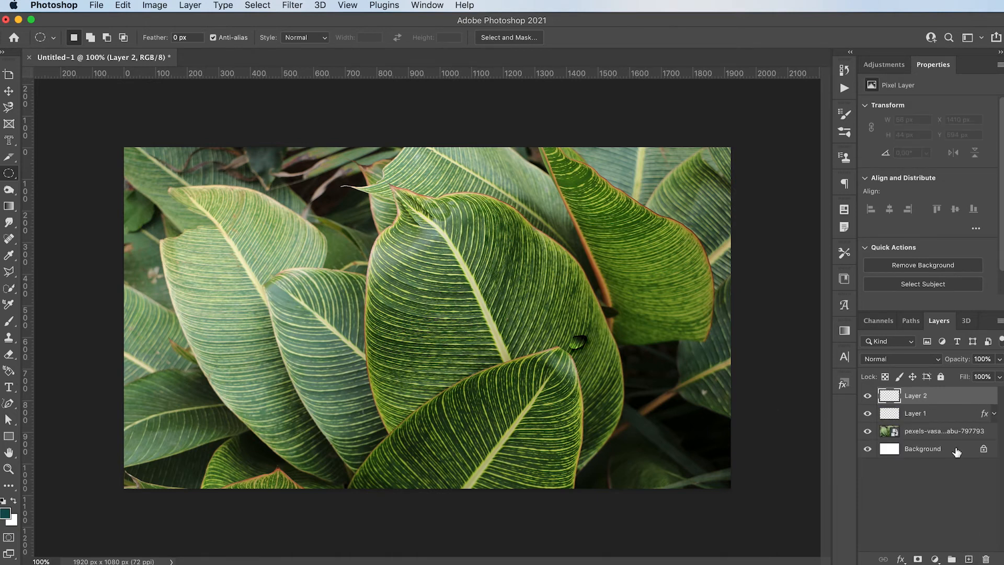
{"action": "right_click", "coordinate": [937, 416]}
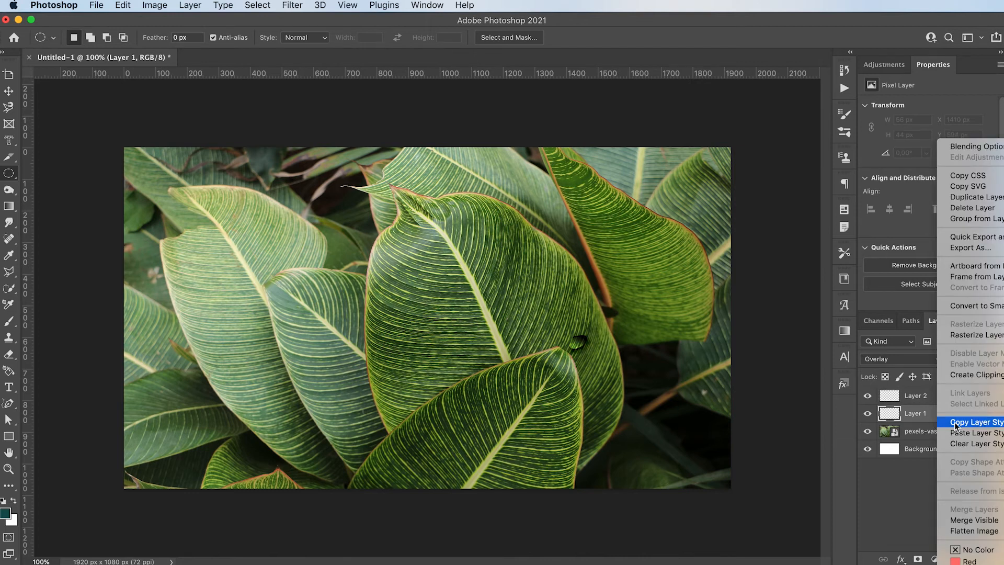
{"action": "left_click", "coordinate": [951, 424]}
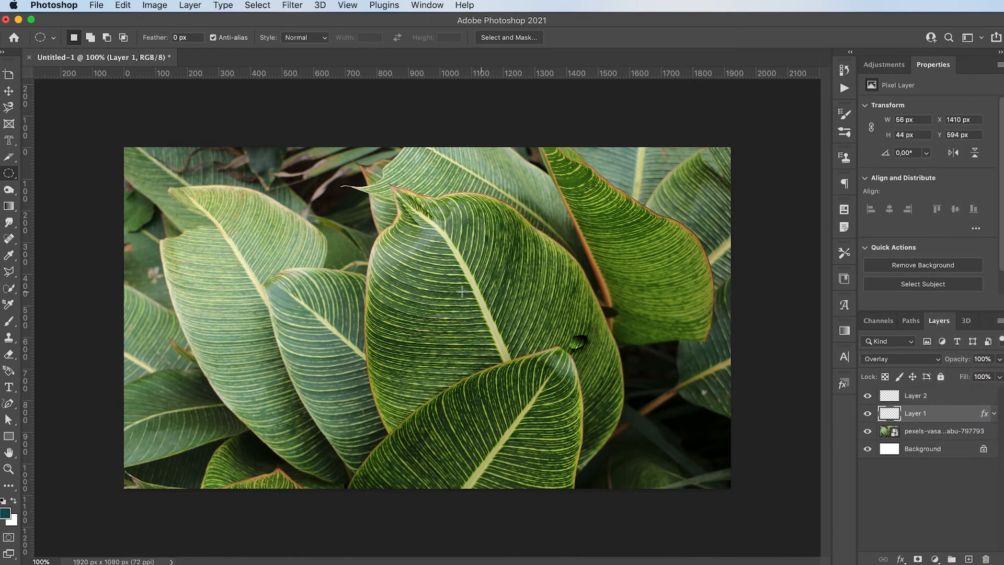
Step: On Layer 2, select an ellipse about 73 × 64 px left of the central leaf's midrib and fill it with the black-to-white gradient
{"action": "left_click", "coordinate": [938, 399]}
{"action": "mouse_move", "coordinate": [434, 306]}
{"action": "left_mouse_down"}
{"action": "mouse_move", "coordinate": [457, 326]}
{"action": "mouse_move", "coordinate": [437, 325]}
{"action": "left_mouse_up"}
{"action": "key", "text": "g"}
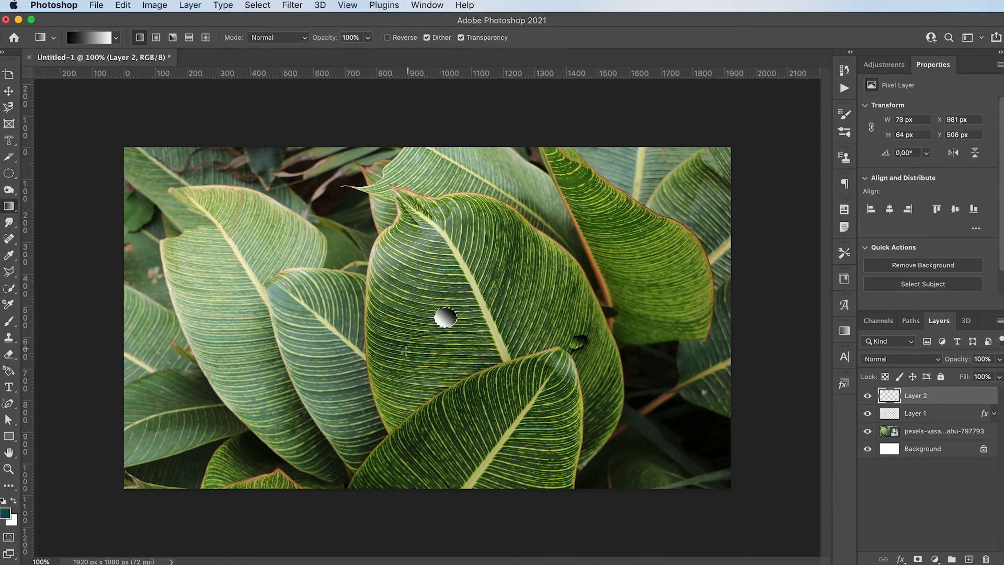
{"action": "key", "text": "super+d"}
Step: Set Layer 2's blend mode to Overlay and paste the copied layer style onto it
{"action": "left_click", "coordinate": [882, 359]}
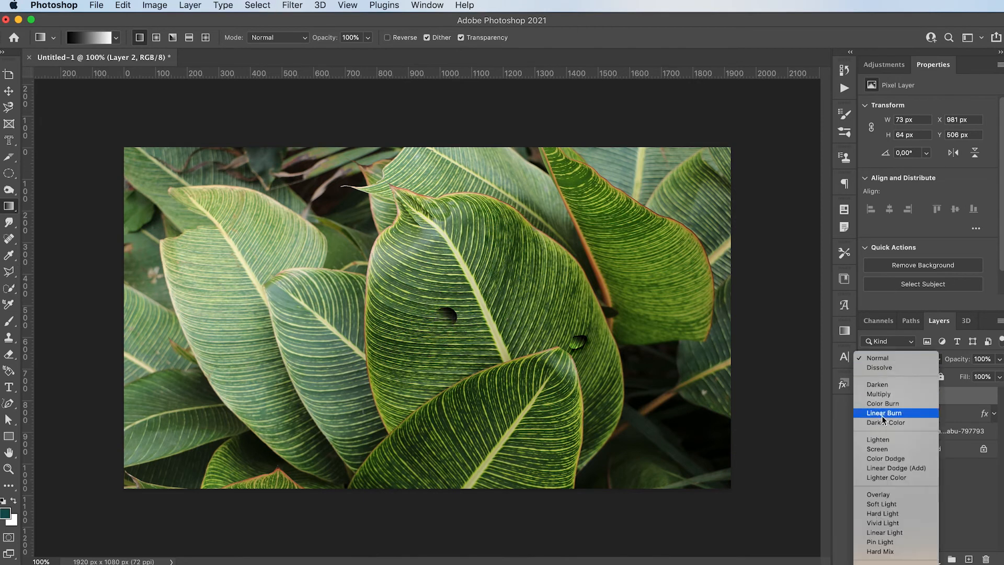
{"action": "left_click", "coordinate": [878, 495]}
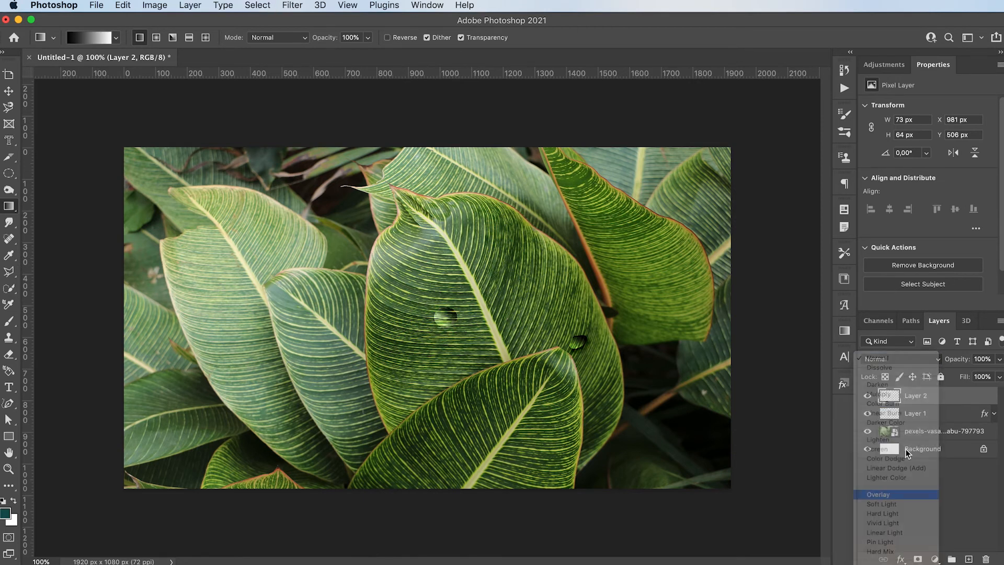
{"action": "right_click", "coordinate": [930, 399]}
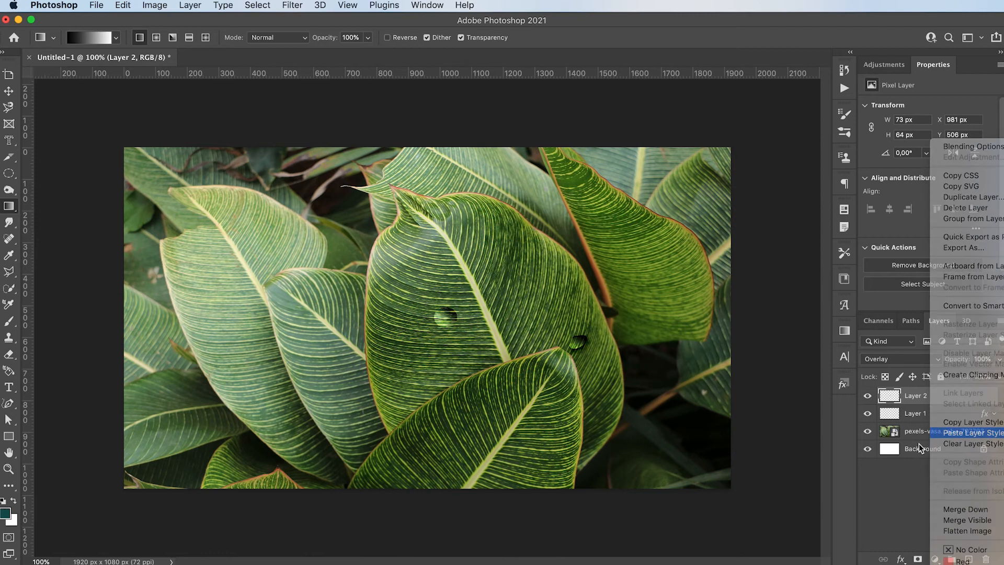
{"action": "left_click", "coordinate": [939, 433]}
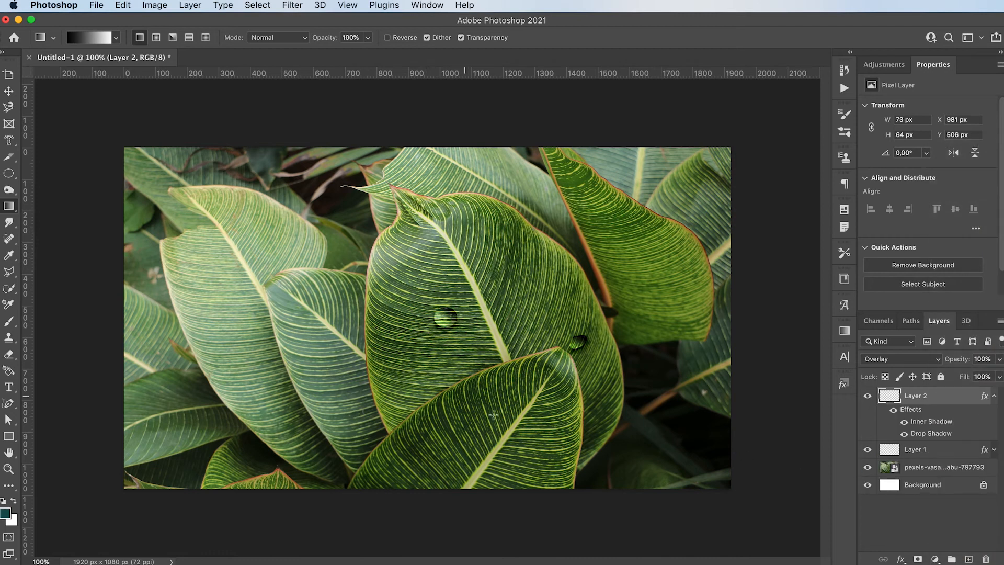
{"action": "left_click", "coordinate": [994, 396]}
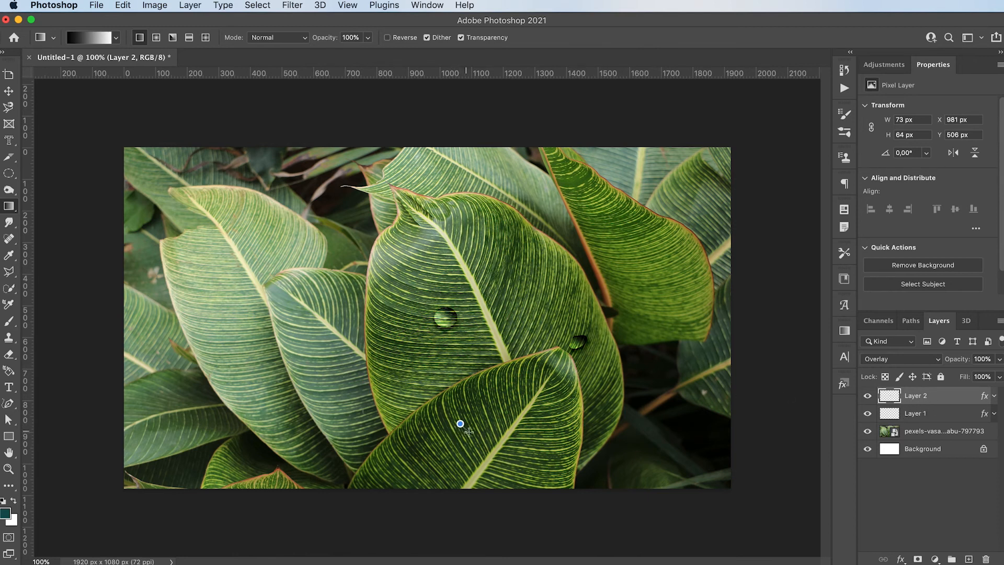
Step: Undo the stray gradient and add a gradient-filled round droplet about 51 × 52 px on the lower front leaf on Layer 2
{"action": "left_click_drag", "start_coordinate": [460, 424], "coordinate": [438, 446]}
{"action": "key", "text": "super+z"}
{"action": "key", "text": "m"}
{"action": "key", "text": "g"}
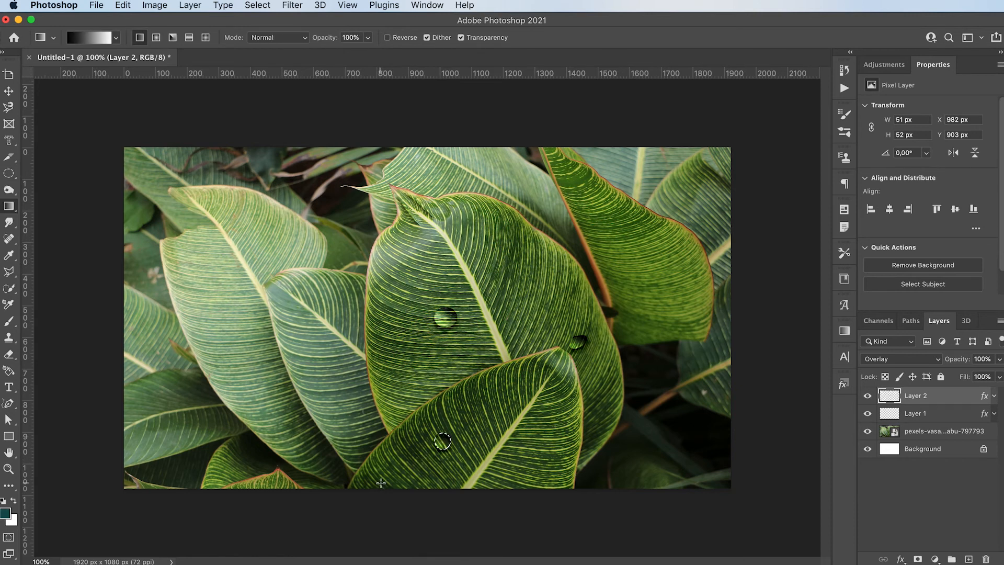
{"action": "key", "text": "super+d"}
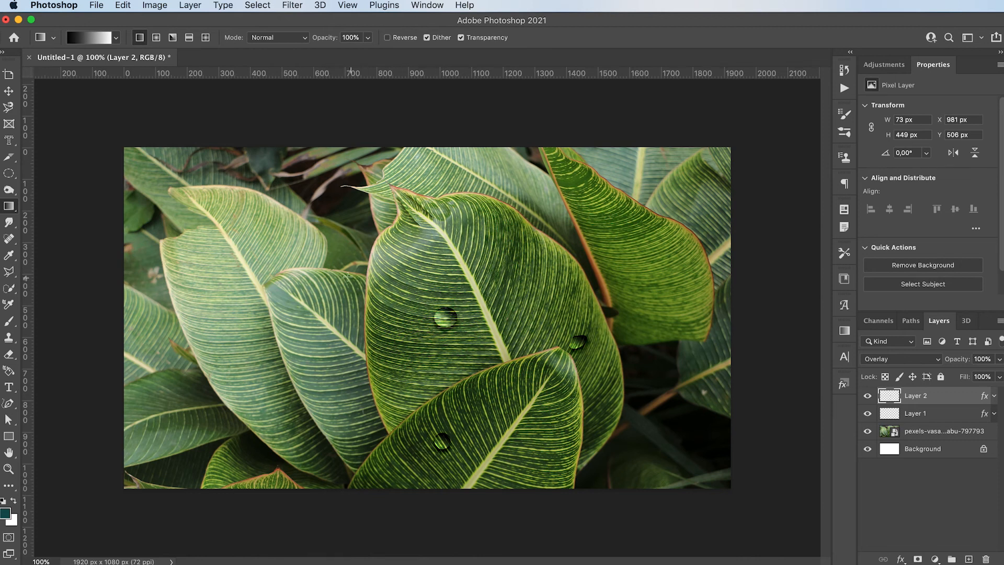
Step: Undo the misplaced gradient and add a small gradient-filled elliptical droplet on the light green leaf at the left on Layer 2
{"action": "left_click_drag", "start_coordinate": [233, 322], "coordinate": [263, 486]}
{"action": "key", "text": "super+z"}
{"action": "key", "text": "m"}
{"action": "mouse_move", "coordinate": [226, 315]}
{"action": "left_mouse_down"}
{"action": "mouse_move", "coordinate": [240, 328]}
{"action": "mouse_move", "coordinate": [230, 326]}
{"action": "left_mouse_up"}
{"action": "key", "text": "g"}
{"action": "key", "text": "super+d"}
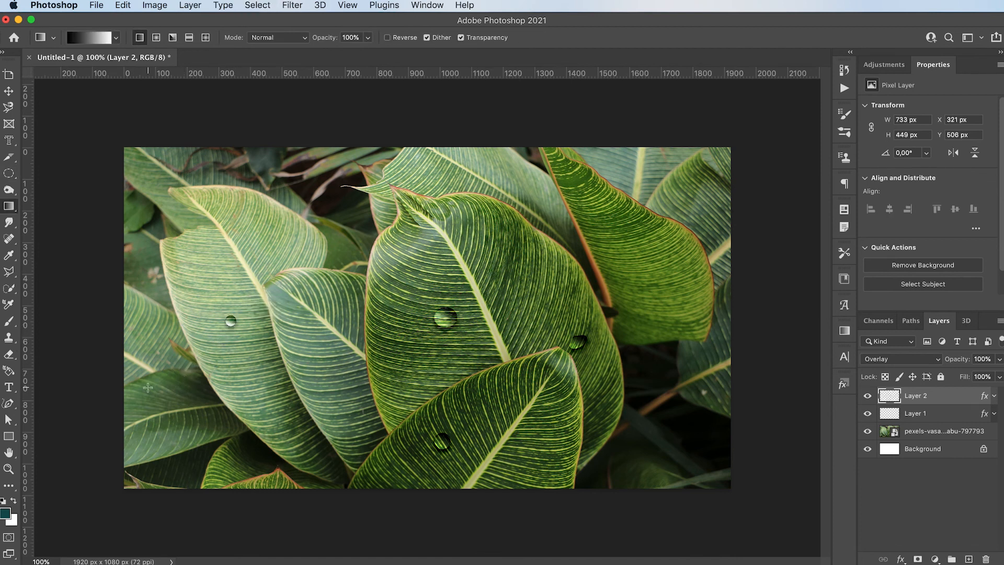